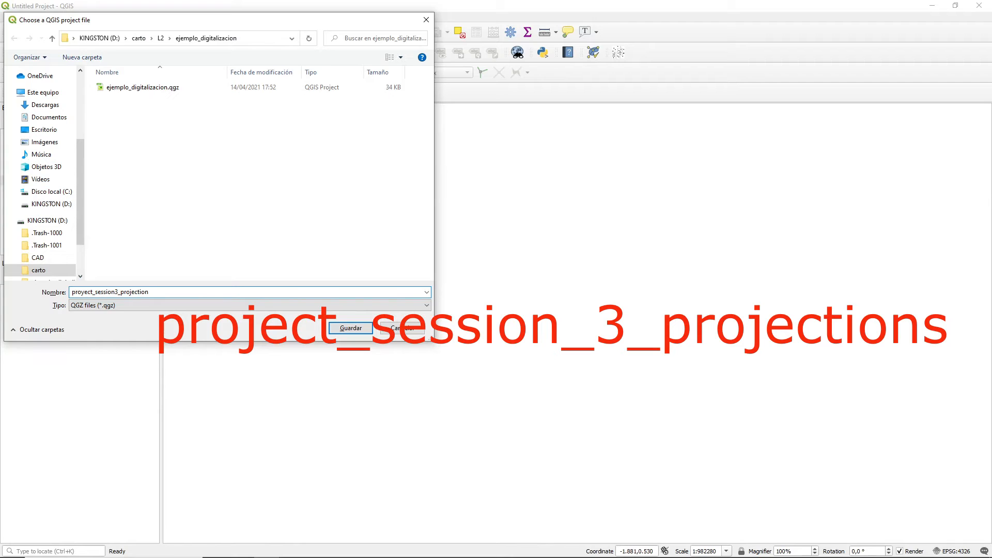
# Save the new project as proyect_session3_projections
pyautogui.click(347, 330)
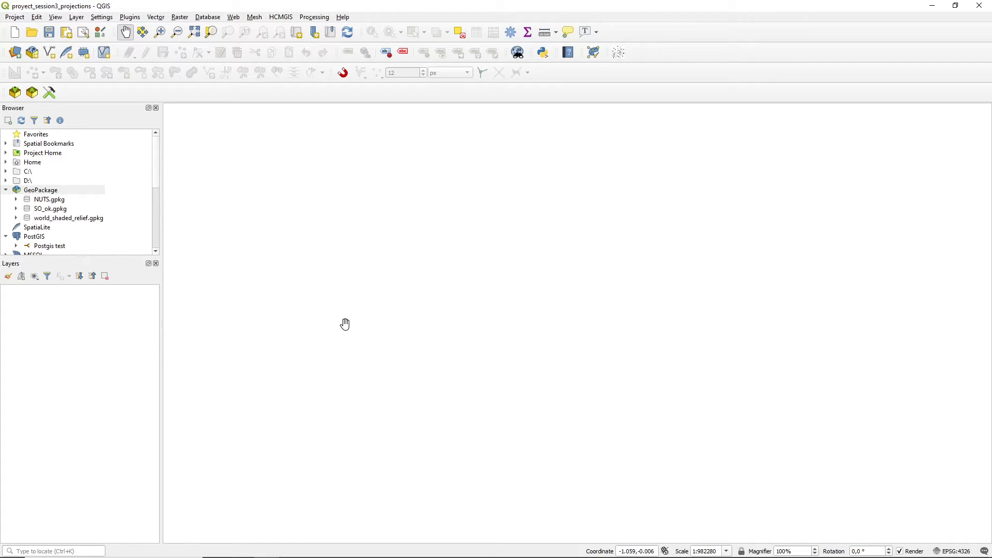
# Create a new GeoPackage connection to world.gpkg from the session1 data folder
pyautogui.click(46, 144)
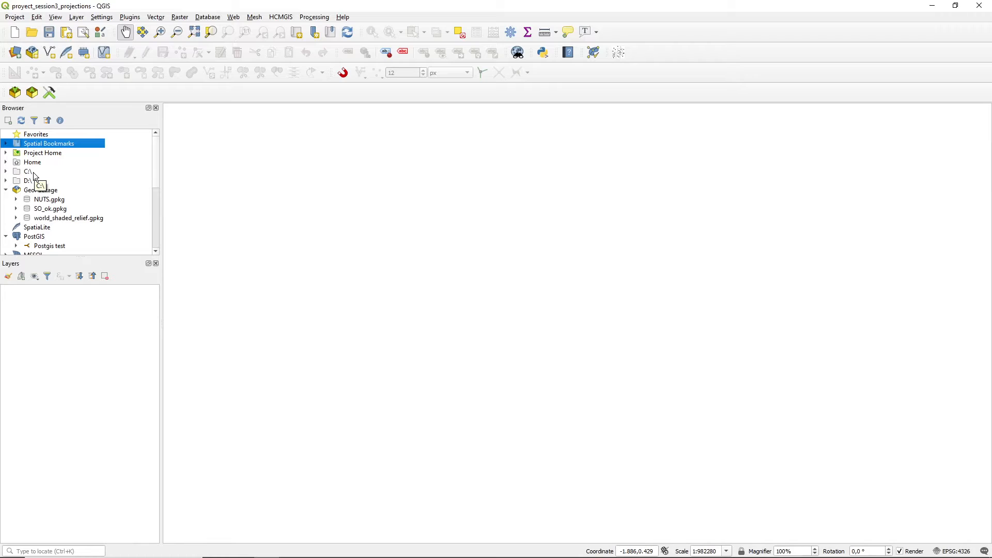
pyautogui.click(36, 193)
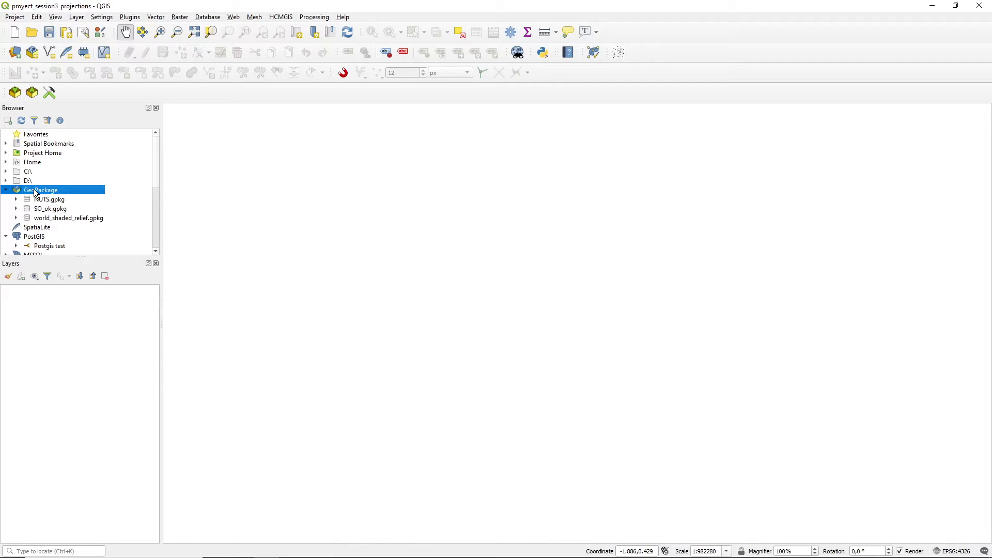
pyautogui.rightClick(66, 192)
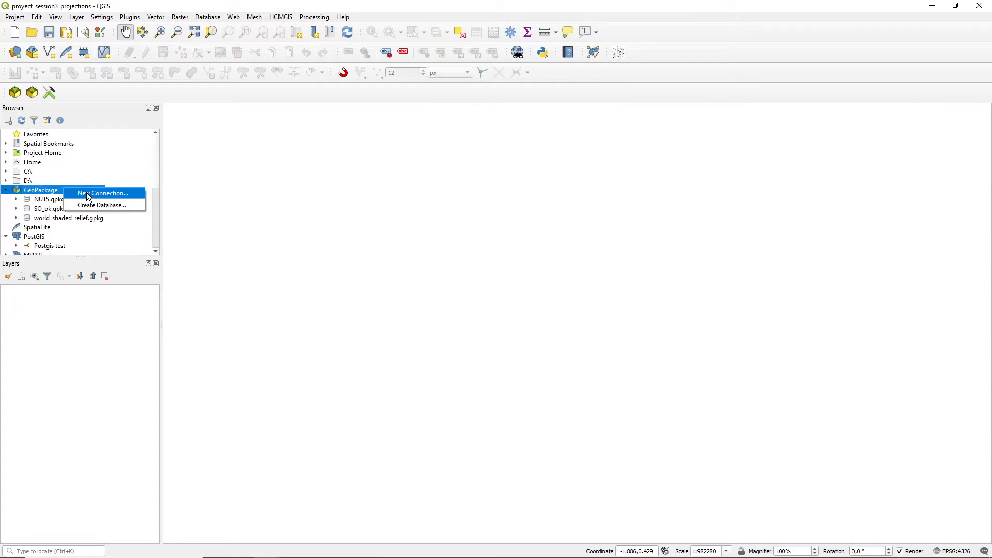
pyautogui.click(83, 194)
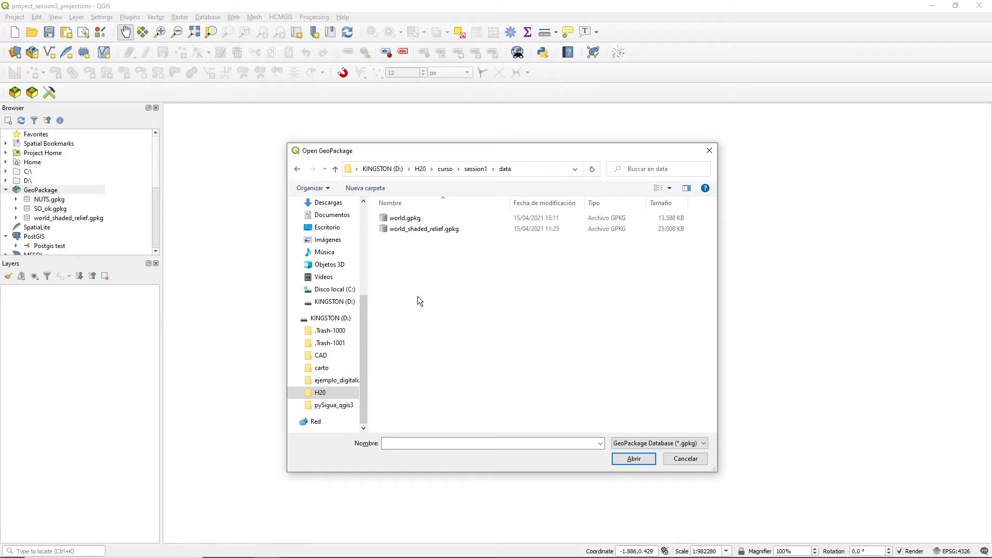
pyautogui.click(408, 221)
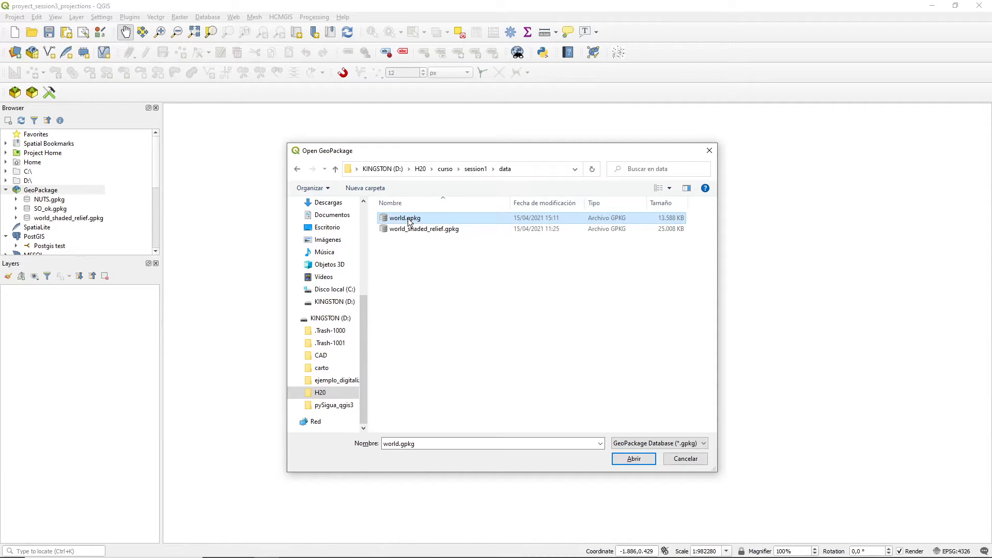
pyautogui.click(634, 459)
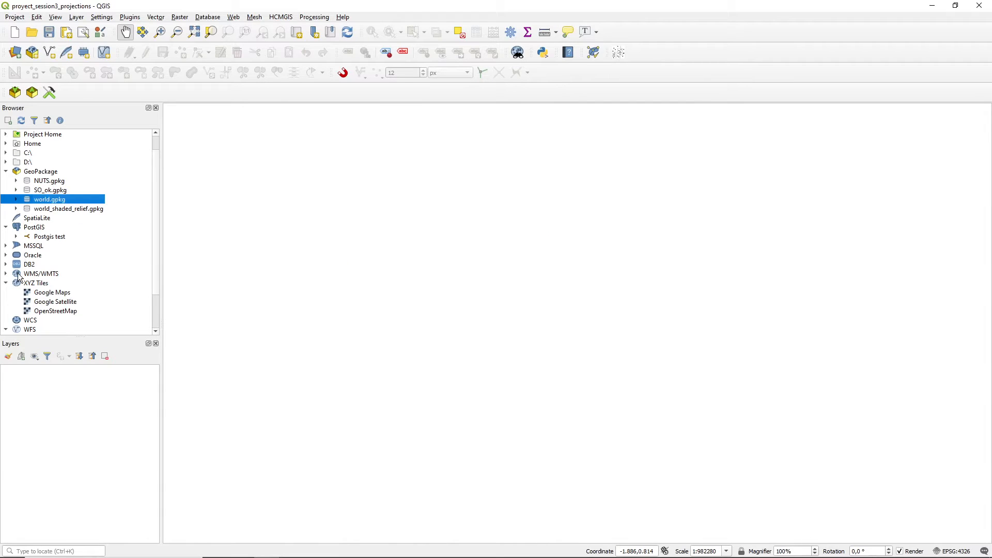
# Add the world.gpkg layers to the map in this order: Oceans, world30, countries, geogrid, rivers, cities
pyautogui.click(16, 201)
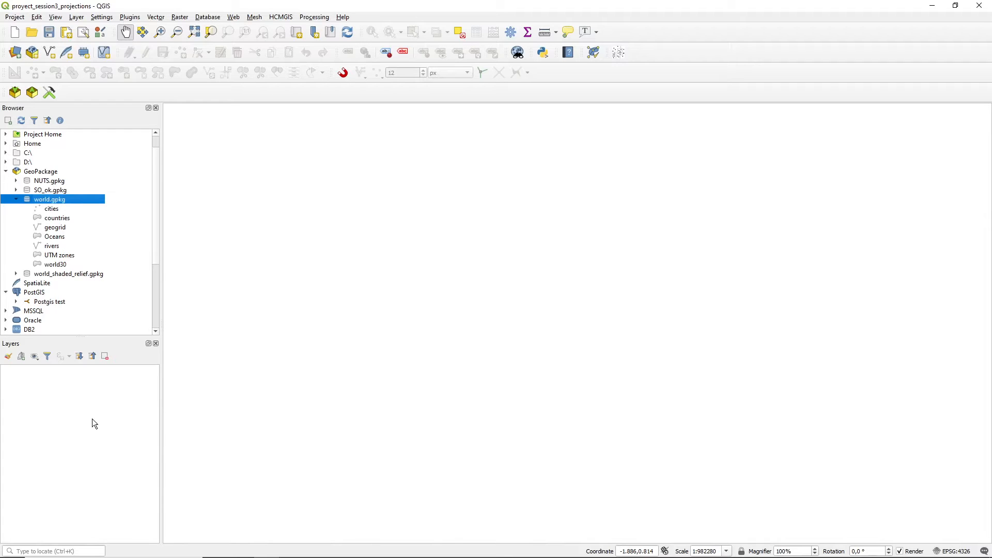
pyautogui.doubleClick(54, 237)
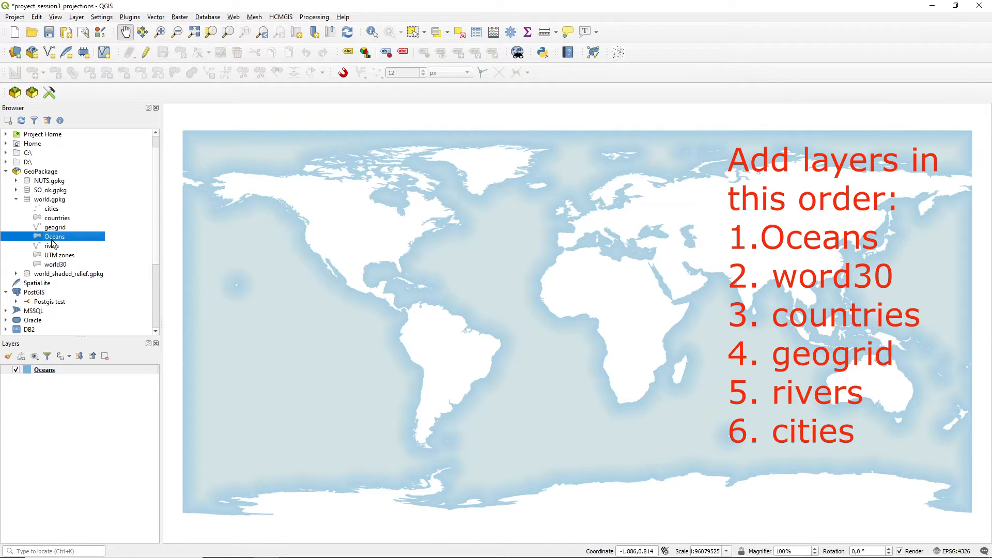
pyautogui.doubleClick(53, 265)
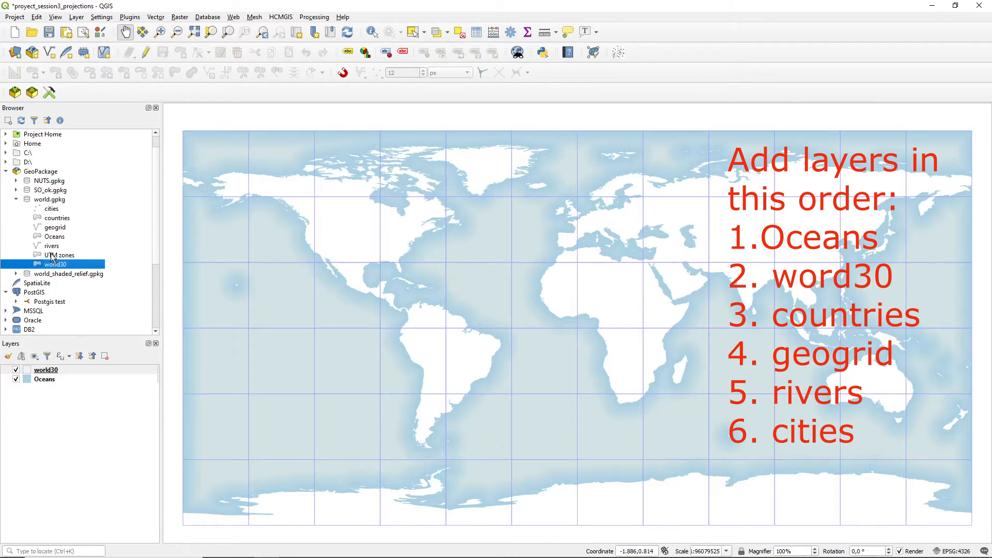
pyautogui.doubleClick(53, 218)
pyautogui.doubleClick(54, 218)
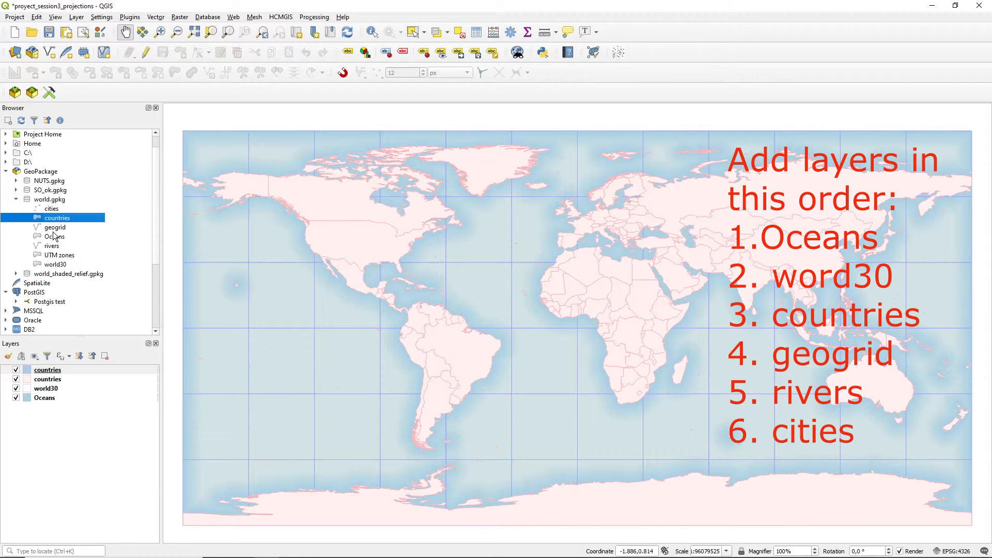
pyautogui.doubleClick(54, 228)
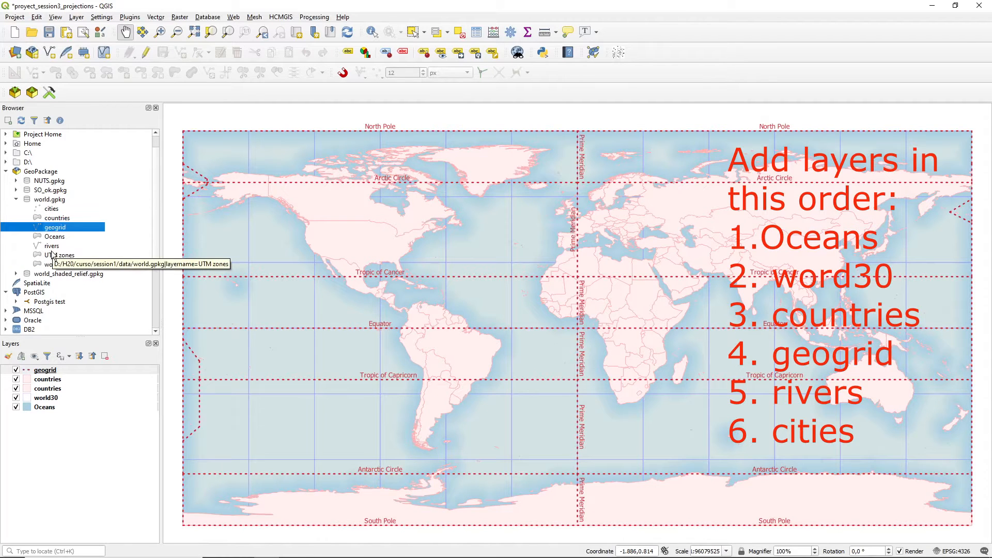
pyautogui.doubleClick(52, 246)
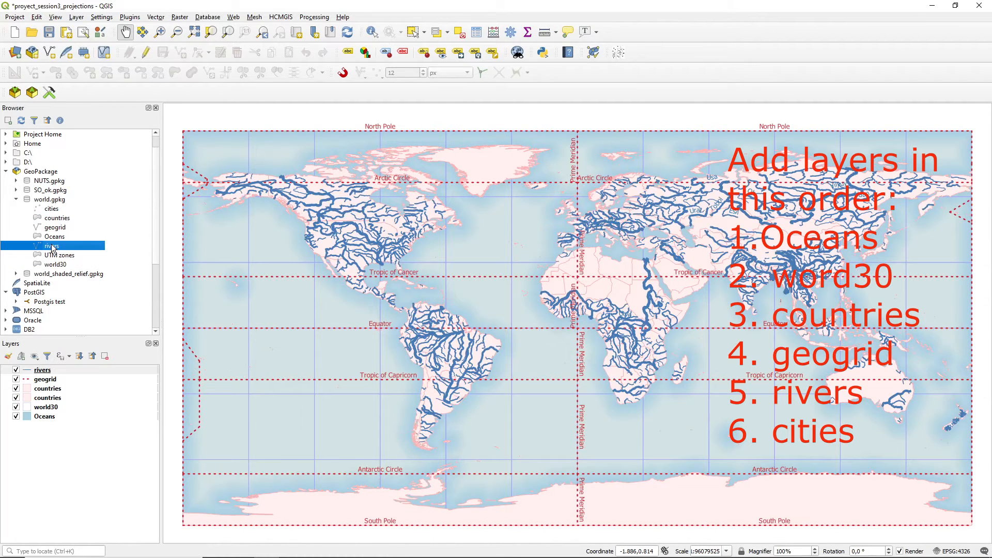
pyautogui.doubleClick(50, 209)
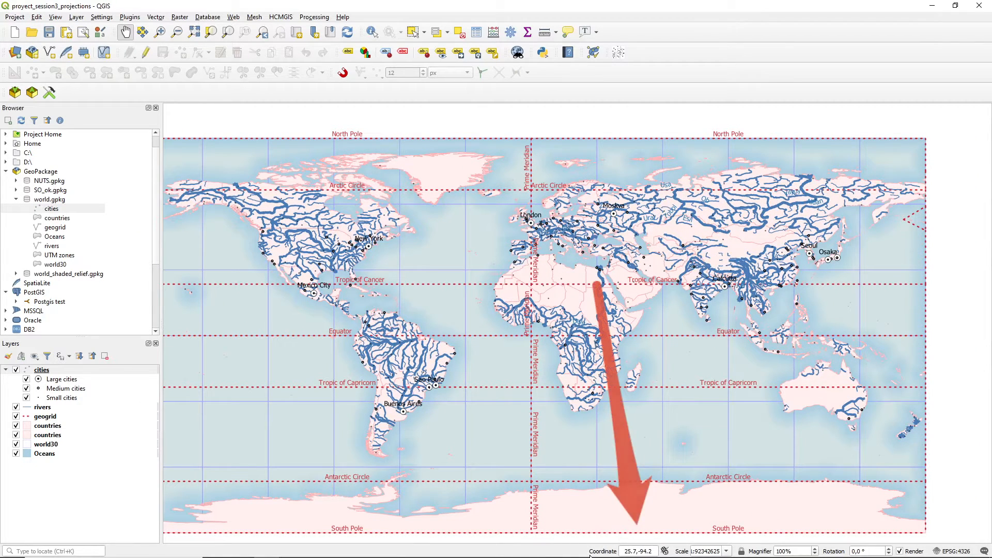
# Open the project's coordinate reference system settings and browse the projection families among the predefined projected systems
pyautogui.moveTo(639, 535)
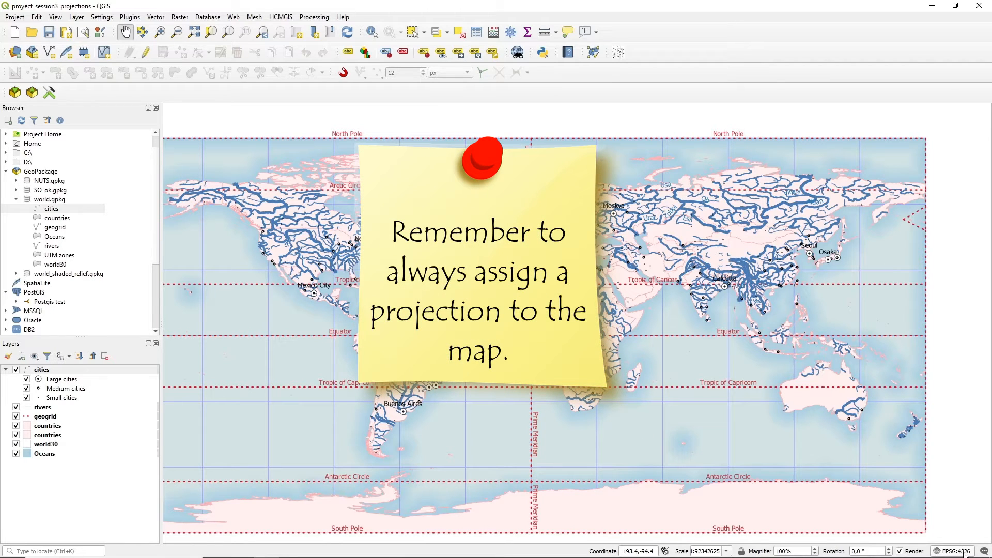
pyautogui.click(964, 554)
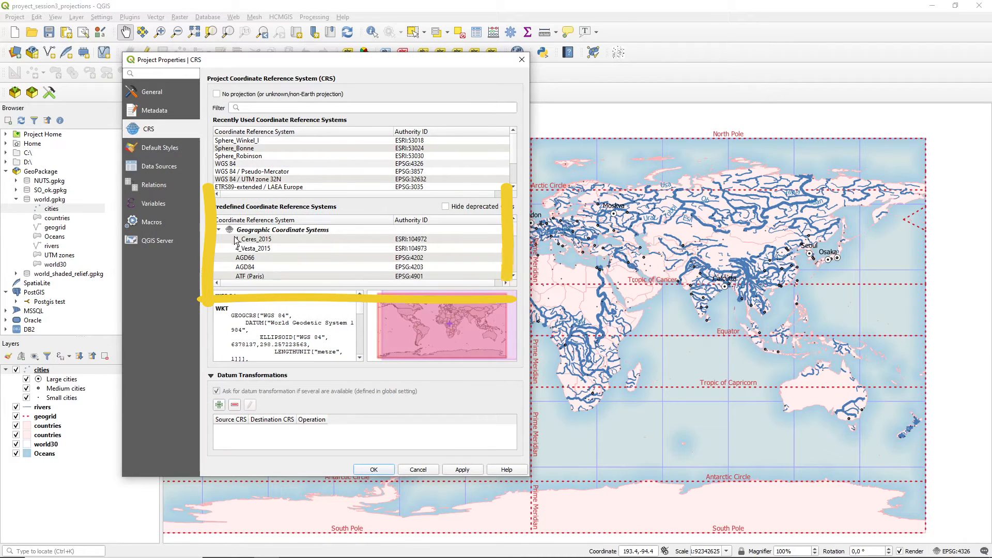
pyautogui.click(218, 229)
pyautogui.click(219, 239)
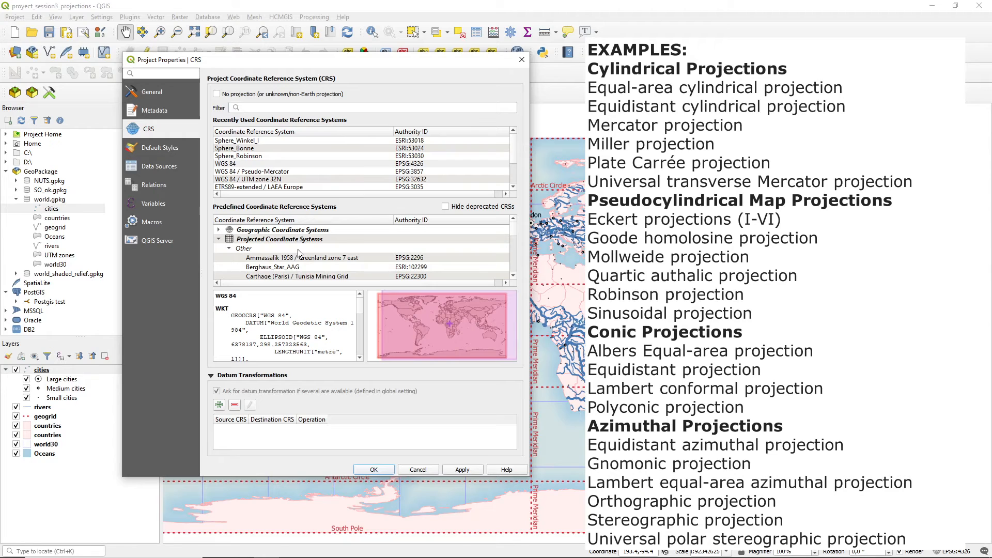
pyautogui.click(229, 248)
pyautogui.scroll(-1, 229, 262)
pyautogui.click(229, 267)
pyautogui.scroll(-1, 234, 266)
pyautogui.click(229, 239)
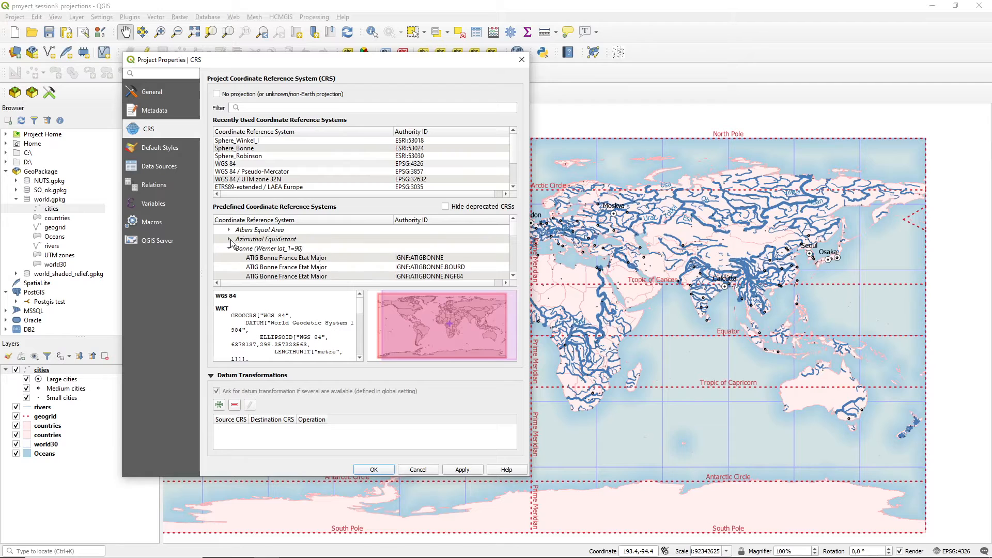
pyautogui.click(230, 249)
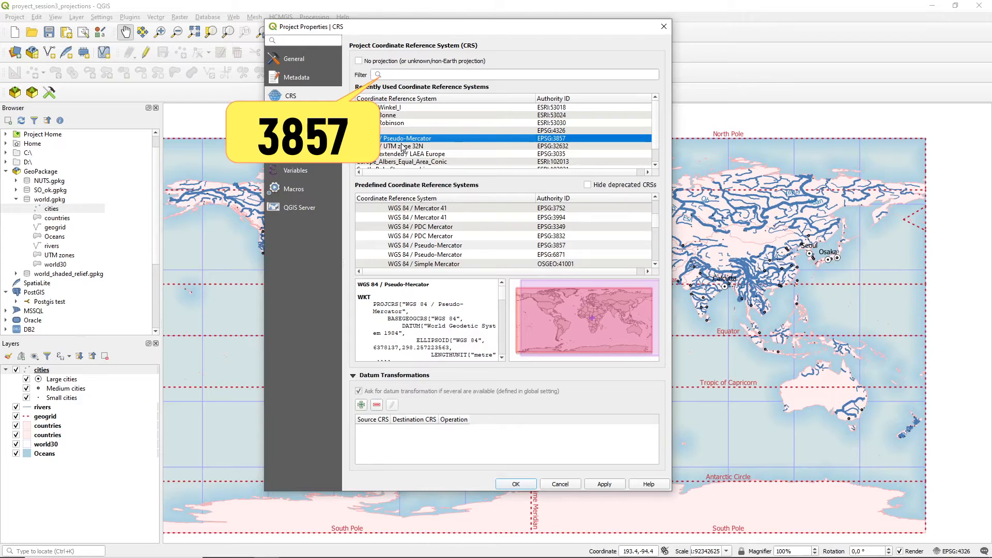
# Filter the coordinate systems by 3857 and set the project's CRS to WGS 84 / Pseudo-Mercator (EPSG:3857)
pyautogui.click(432, 72)
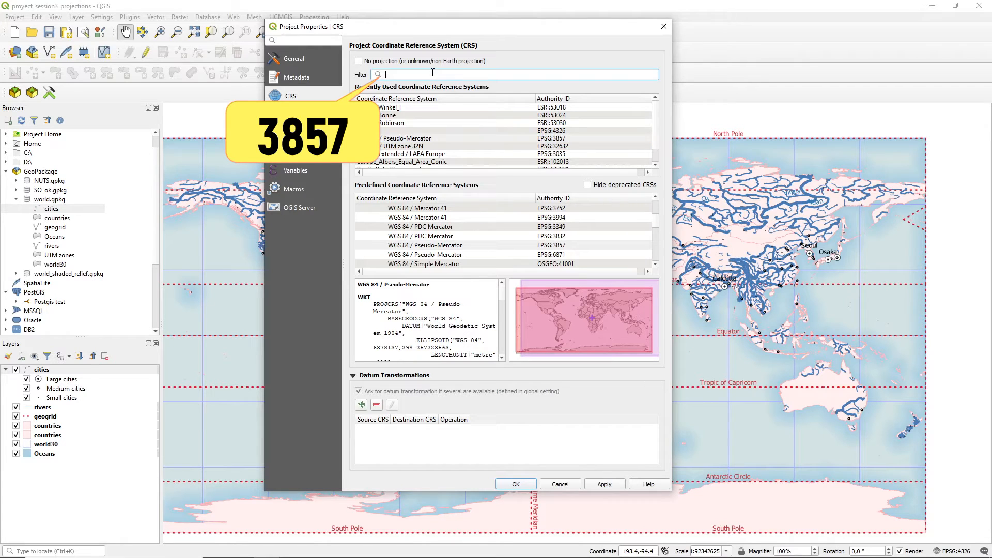
pyautogui.write('3857')
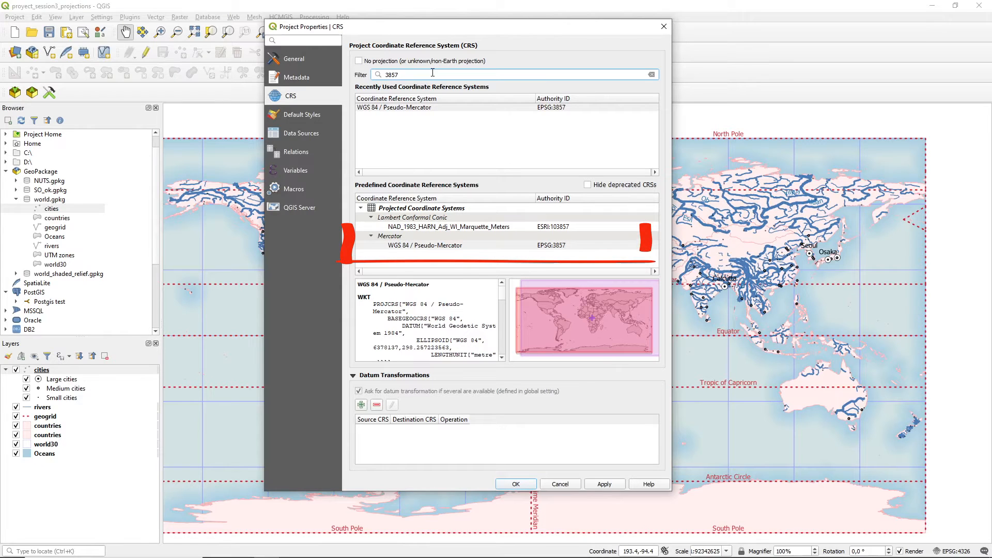
pyautogui.click(416, 246)
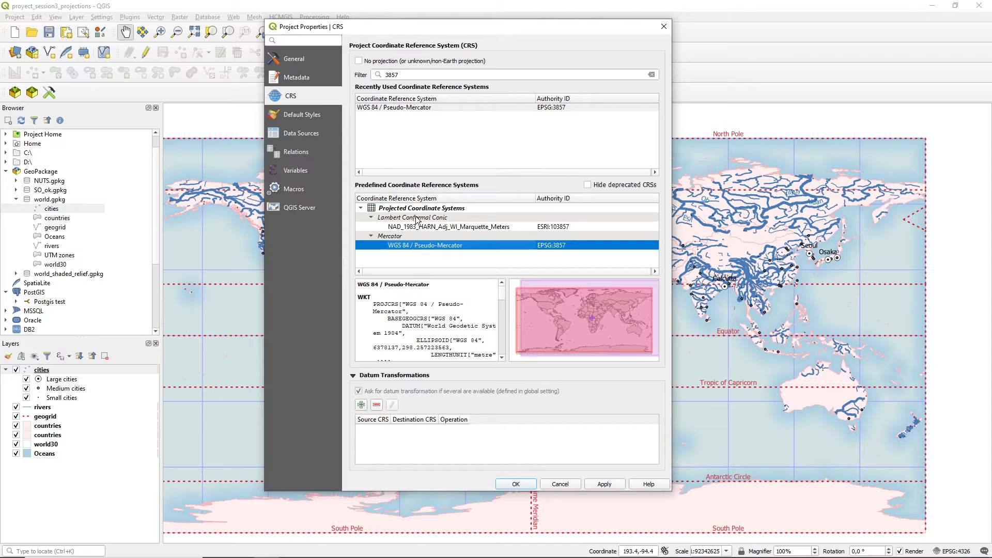
pyautogui.click(603, 484)
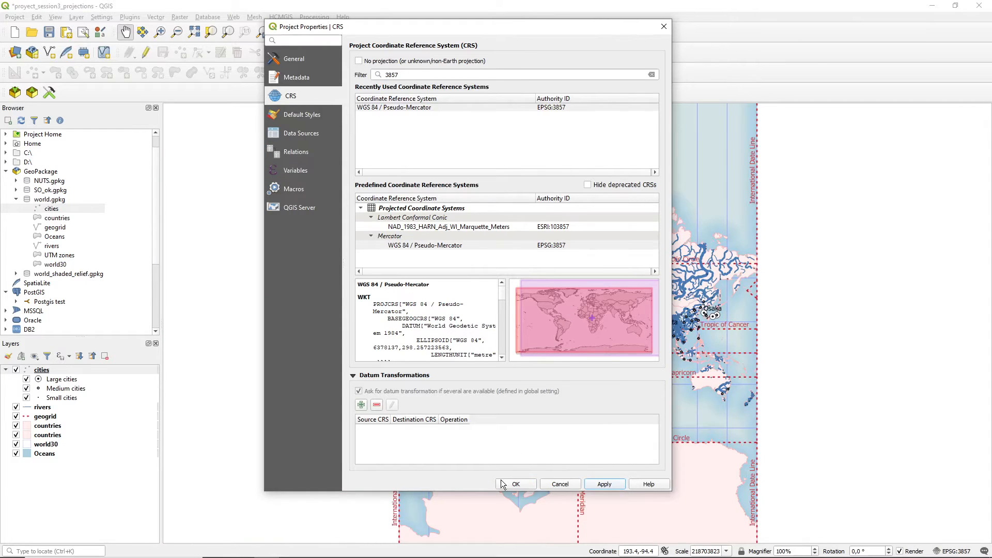
pyautogui.click(516, 484)
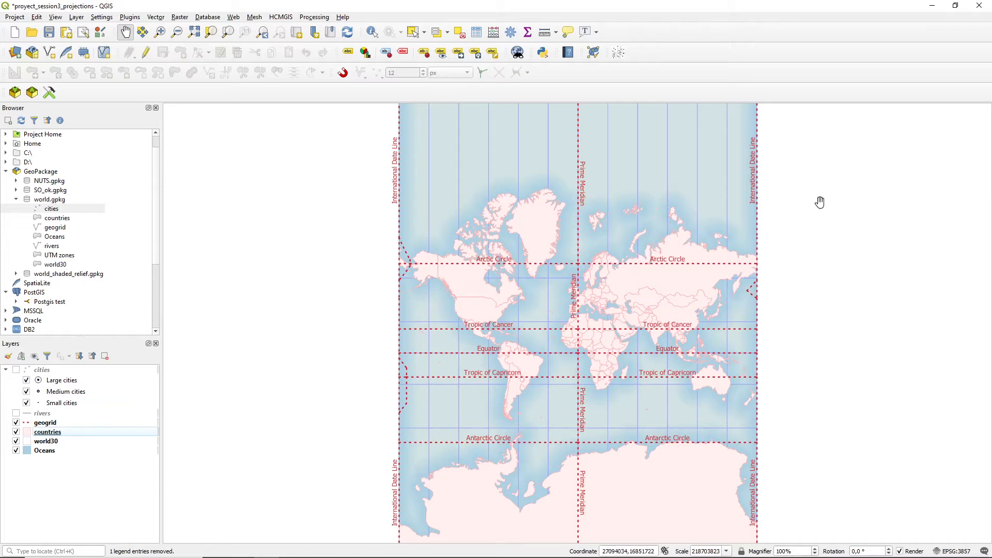
# Select Greenland and then Brazil in the countries layer to compare their sizes in the Pseudo-Mercator projection
pyautogui.click(418, 31)
pyautogui.click(537, 240)
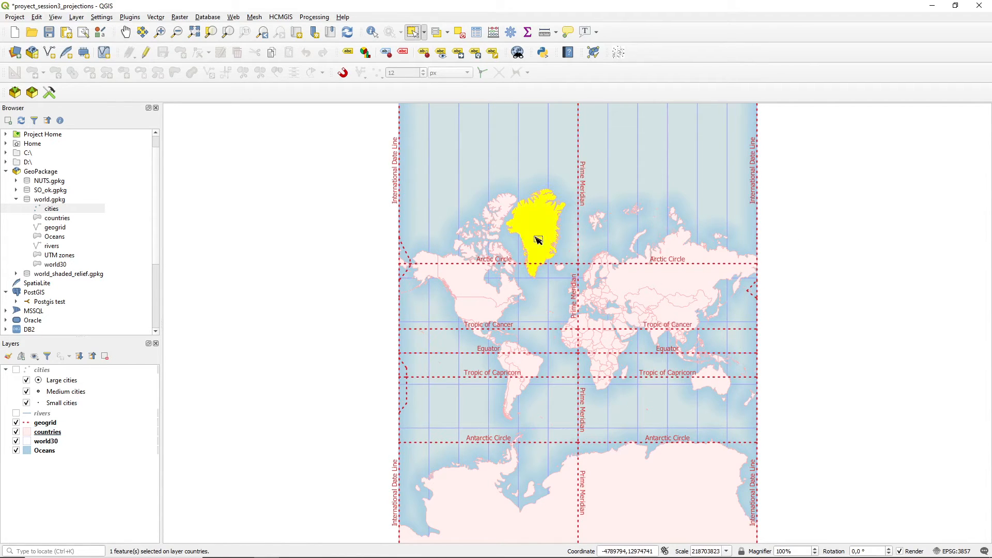
pyautogui.click(535, 365)
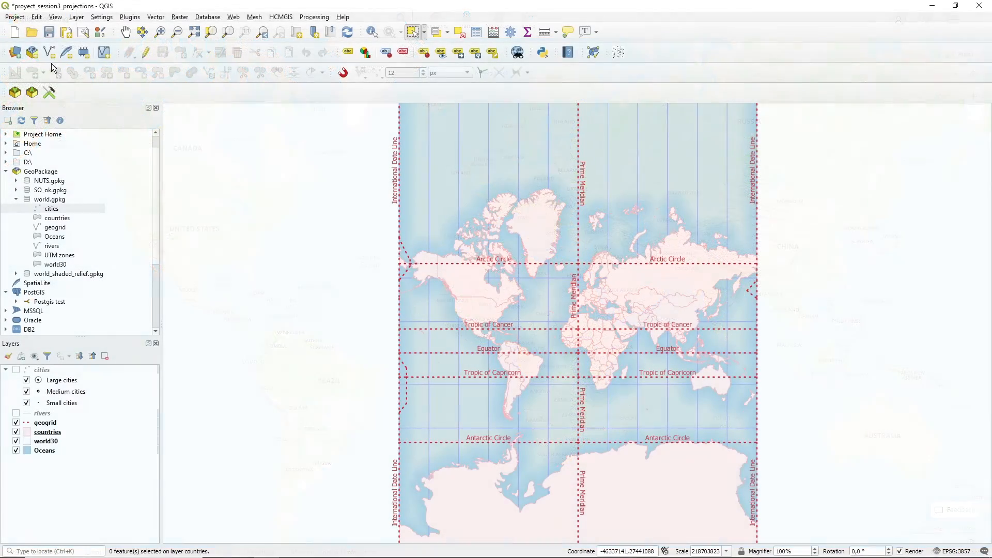
# Save a copy of the project under the name session1_projection_3857.qgz in the same folder
pyautogui.click(14, 17)
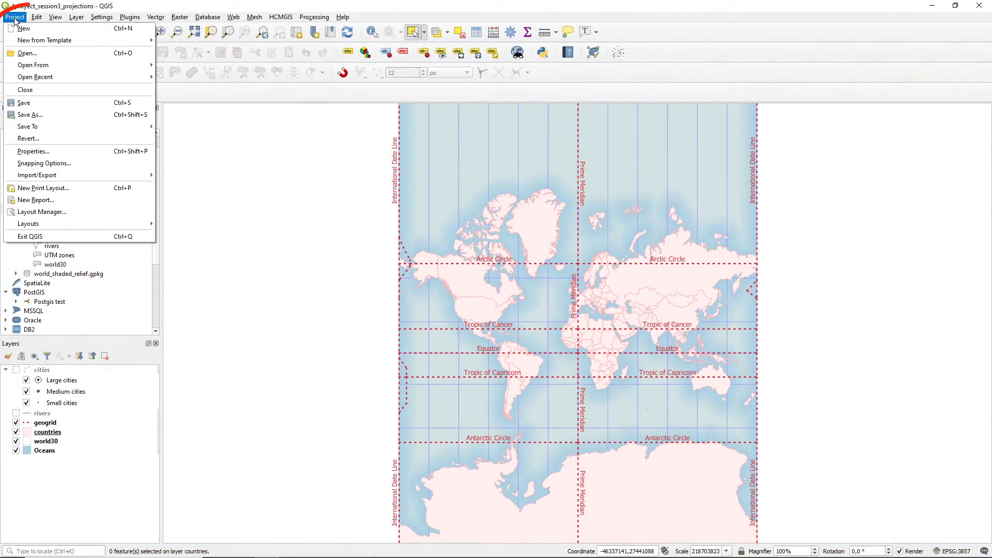
pyautogui.click(42, 114)
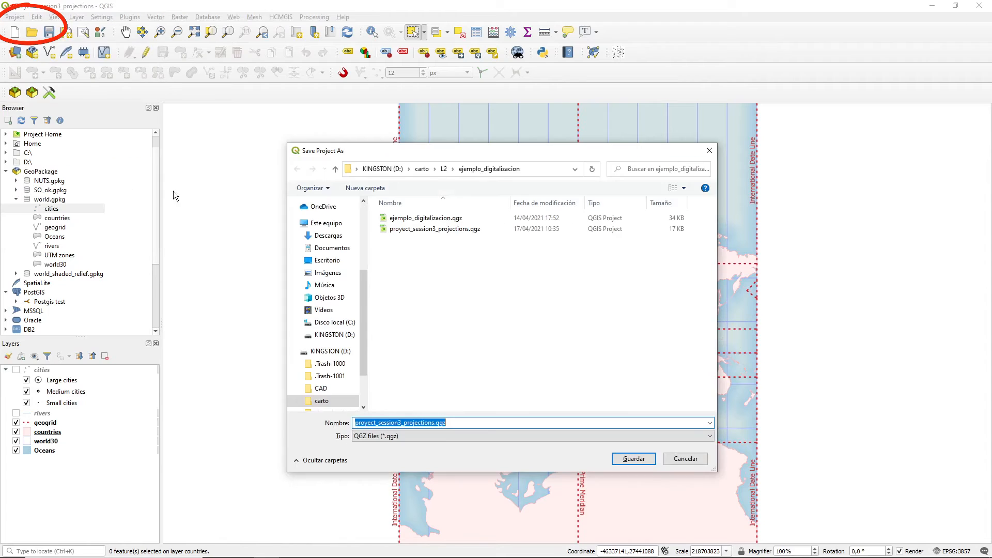
pyautogui.write('session1_projection_3857.qgz')
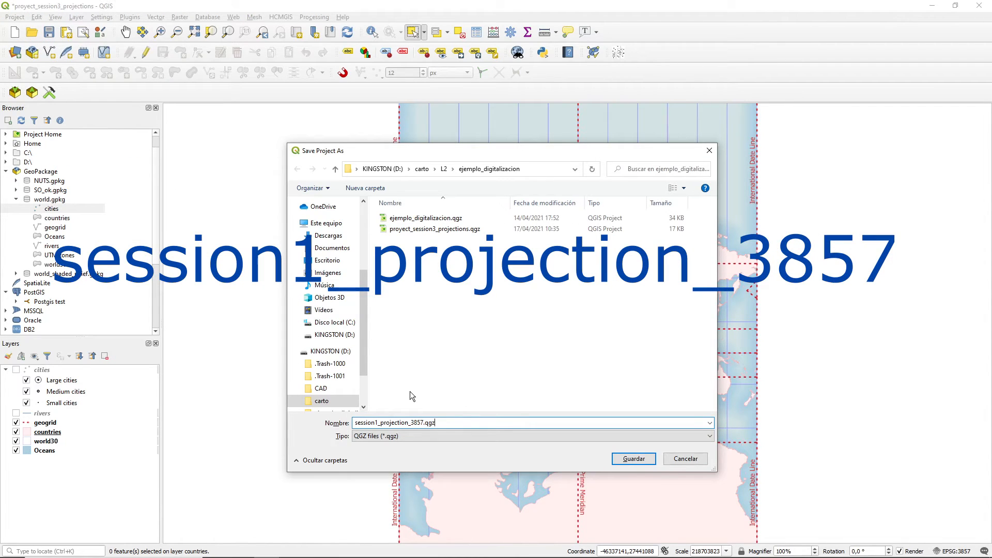
pyautogui.click(634, 459)
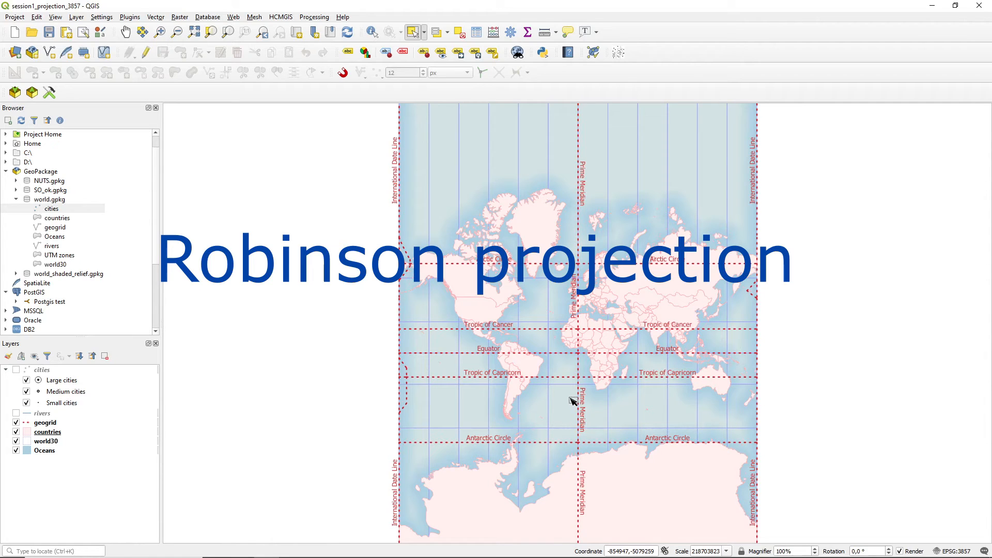
# Filter the coordinate systems by 53030 and apply Sphere_Robinson (ESRI:53030) as the project's CRS
pyautogui.click(953, 551)
pyautogui.click(410, 76)
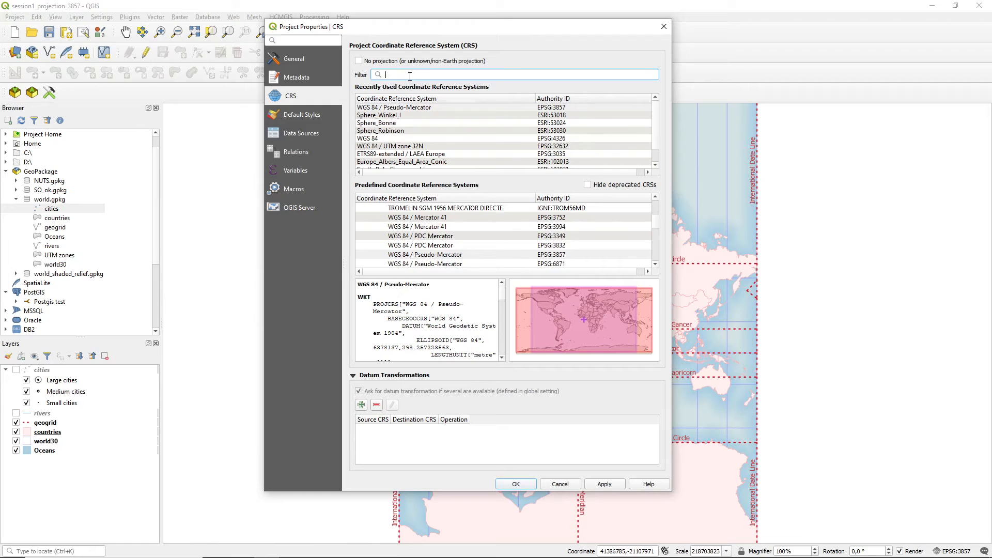
pyautogui.write('530')
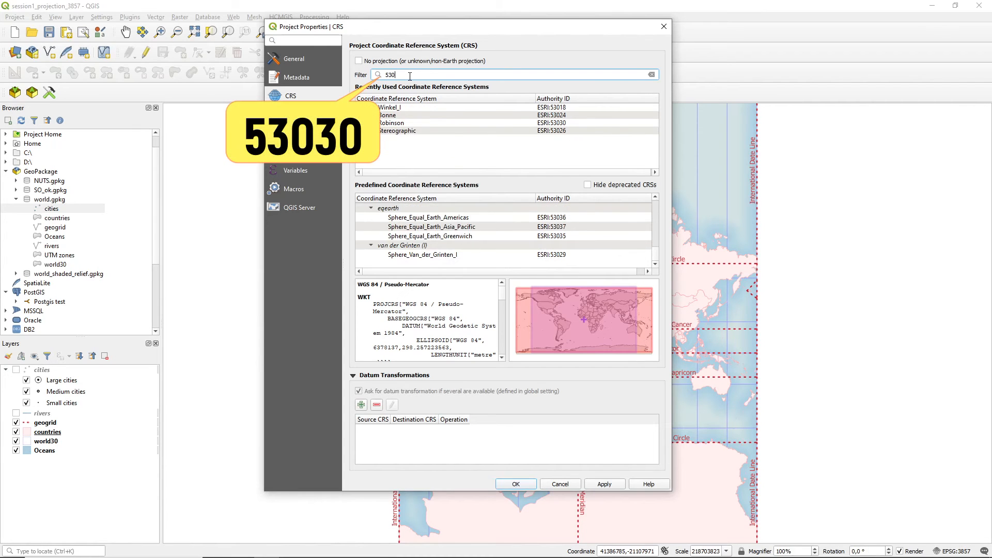
pyautogui.write('30')
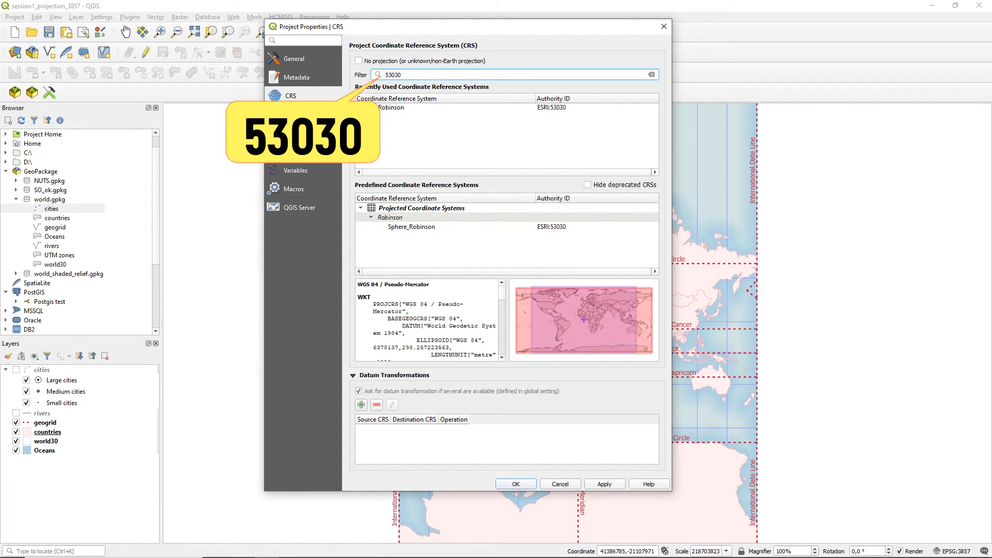
pyautogui.click(421, 228)
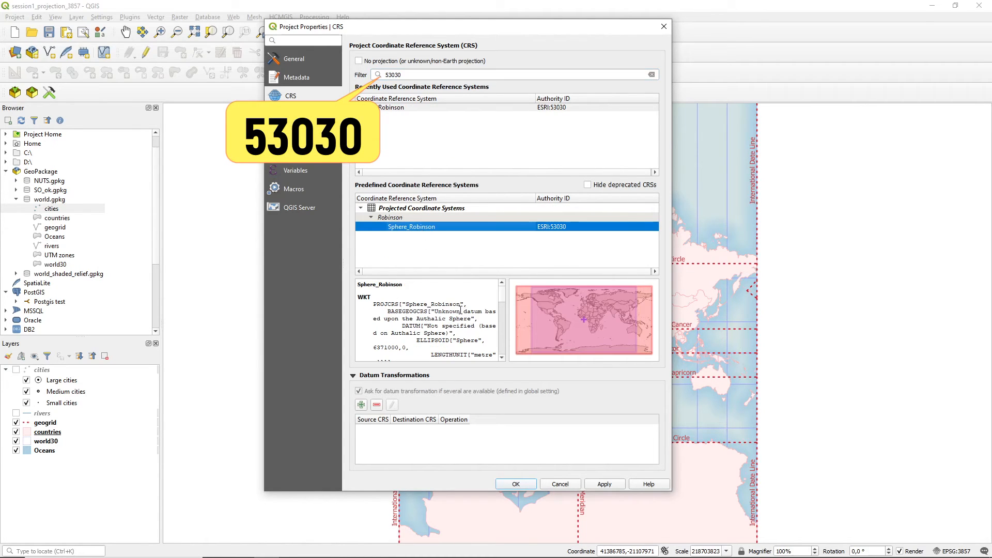
pyautogui.click(608, 482)
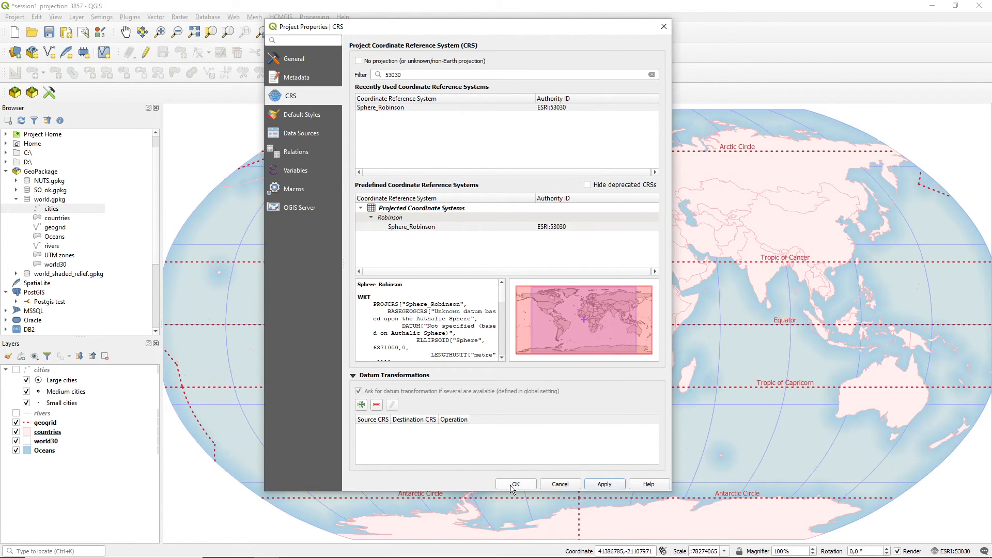
# Close the project properties and save a copy of the Robinson project as session1_projection_53030.qgz in the same folder
pyautogui.click(510, 484)
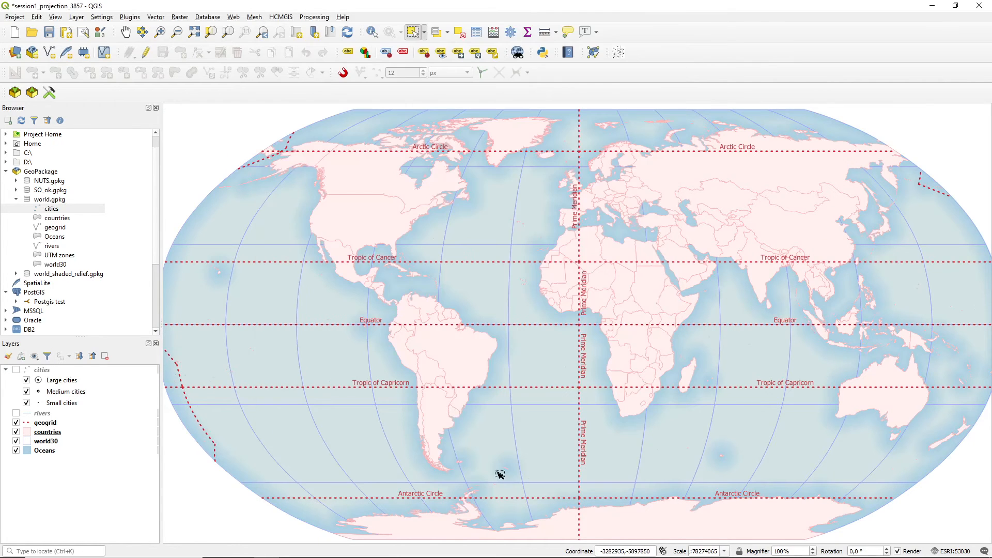
pyautogui.click(16, 20)
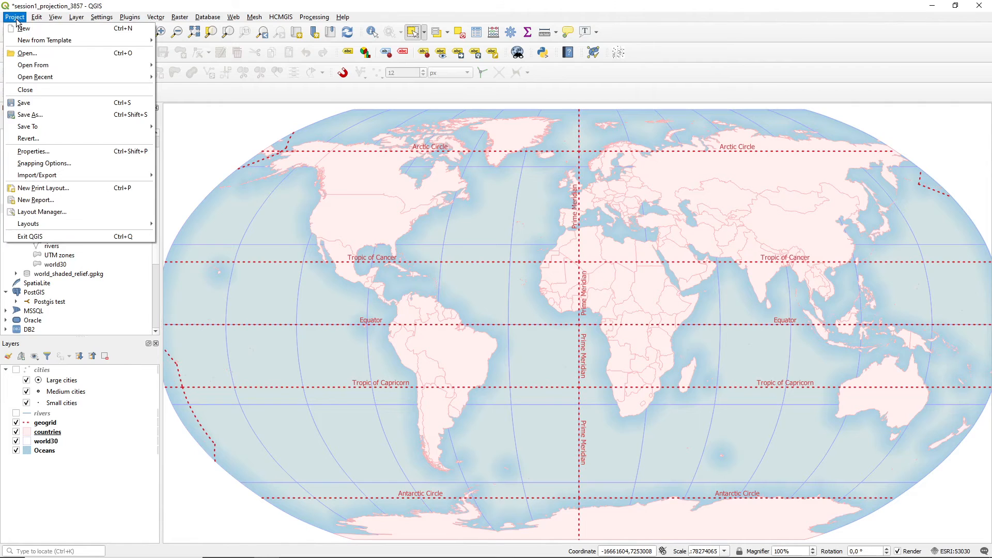
pyautogui.moveTo(38, 129)
pyautogui.click(30, 114)
pyautogui.write('session1_projection_53030.qgz')
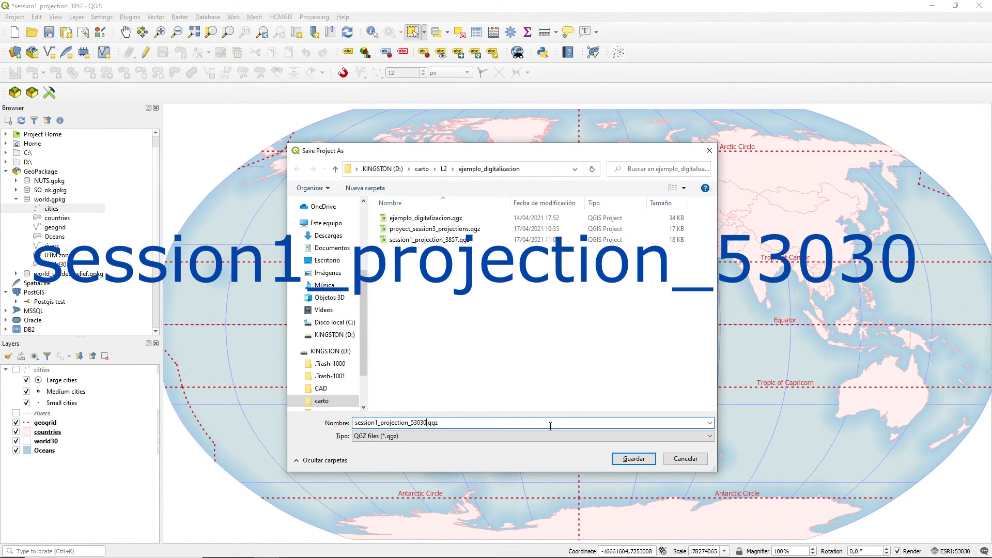
pyautogui.click(637, 459)
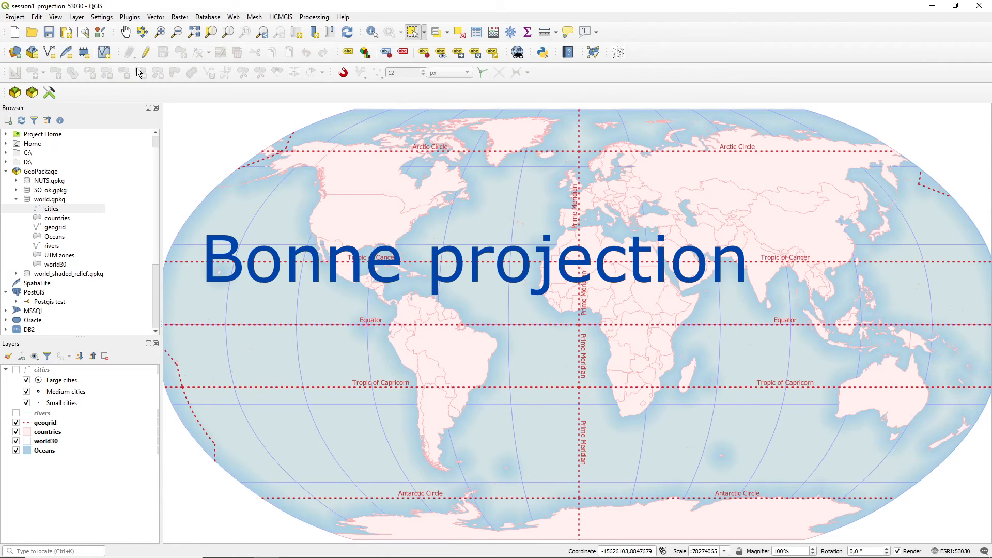
# Filter the coordinate systems by 53024 and set the project's CRS to Sphere_Bonne (ESRI:53024)
pyautogui.click(952, 551)
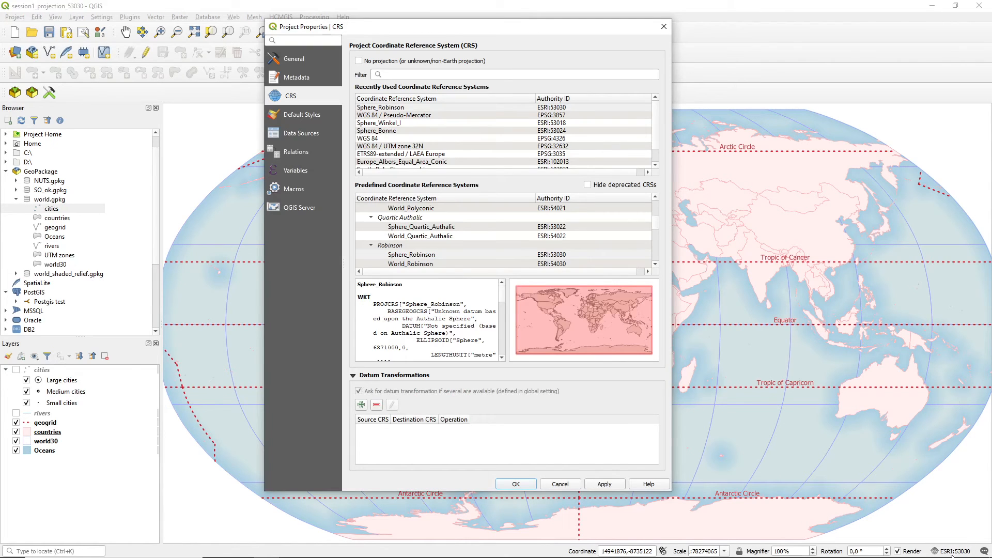
pyautogui.click(392, 73)
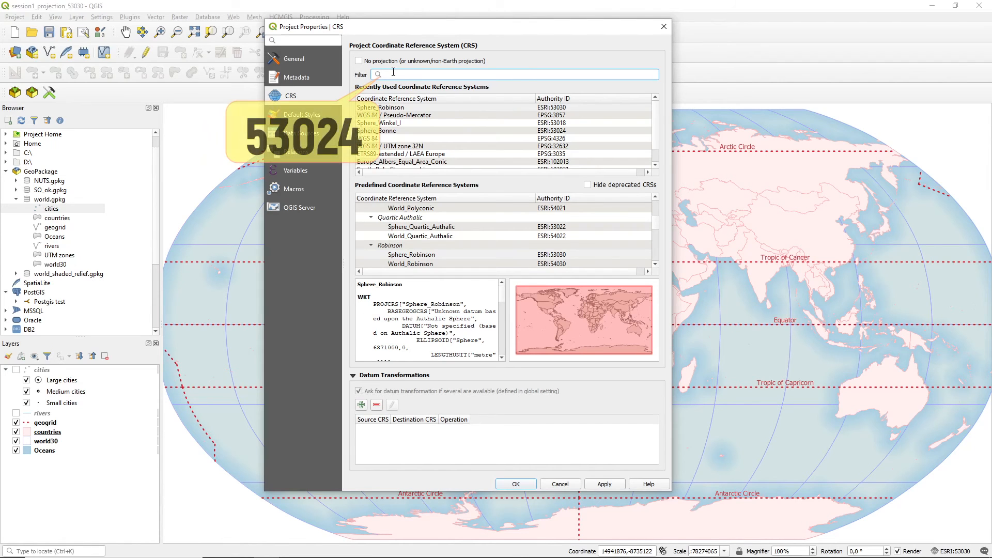
pyautogui.write('53024')
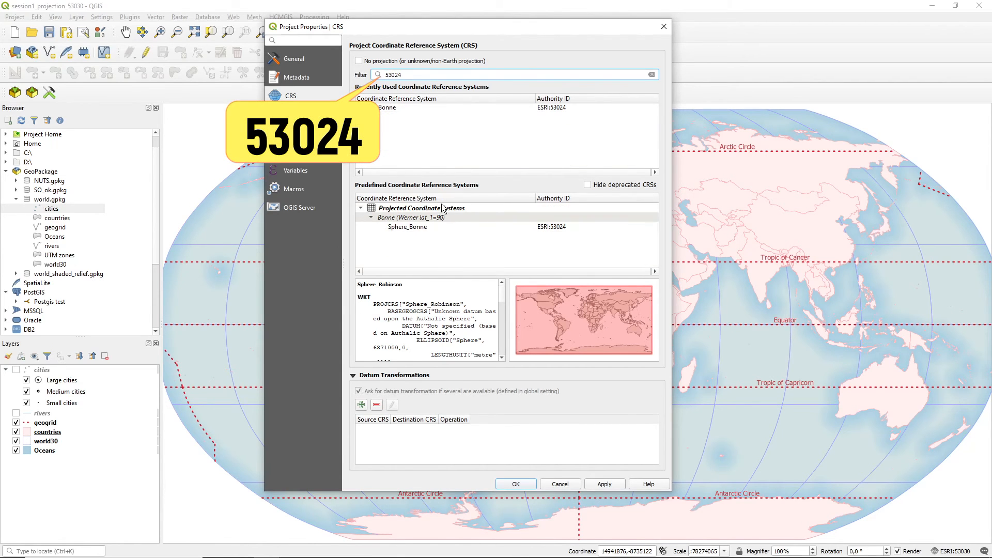
pyautogui.click(411, 228)
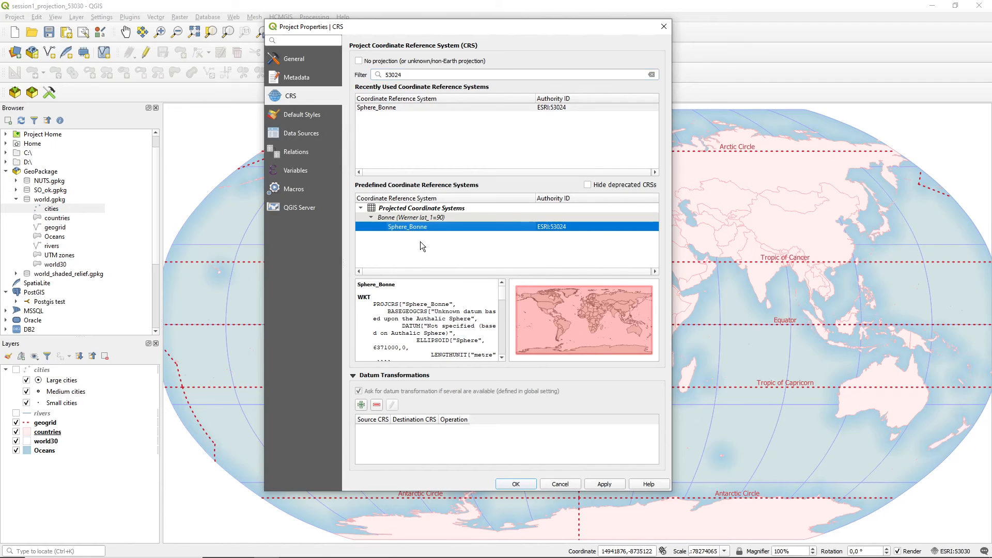
pyautogui.click(598, 485)
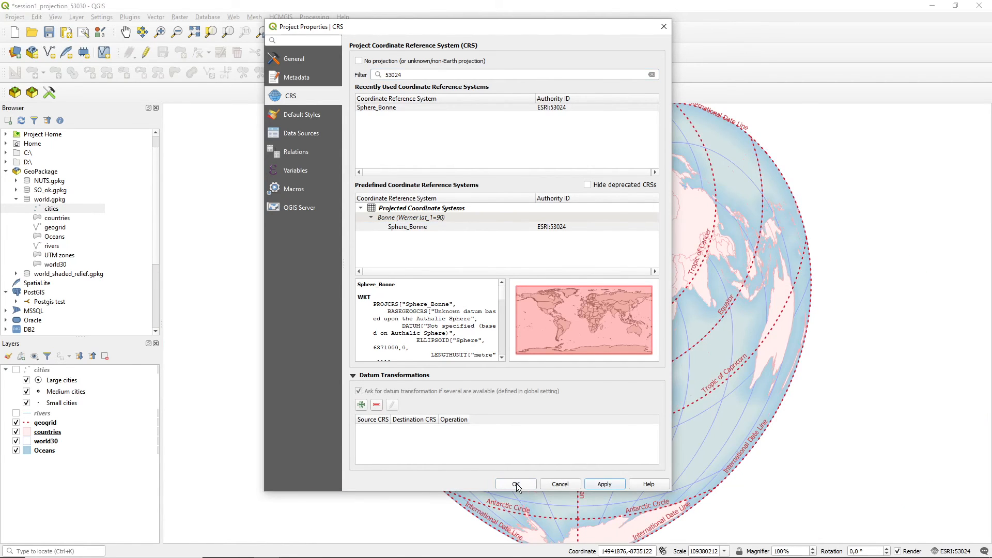
pyautogui.click(516, 485)
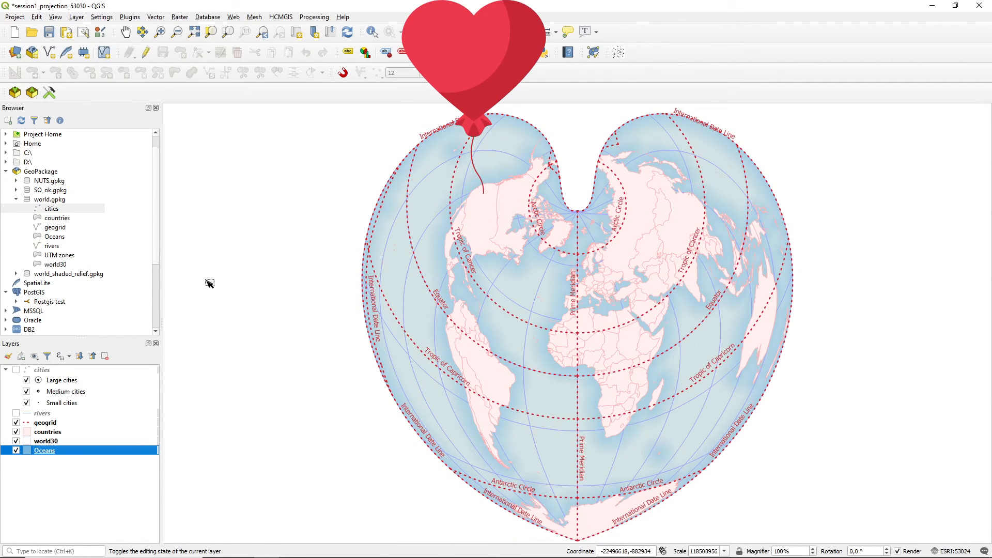
# Save a copy of the Bonne project under the name session1_projection_53024.qgz in the same folder
pyautogui.click(15, 17)
pyautogui.click(39, 114)
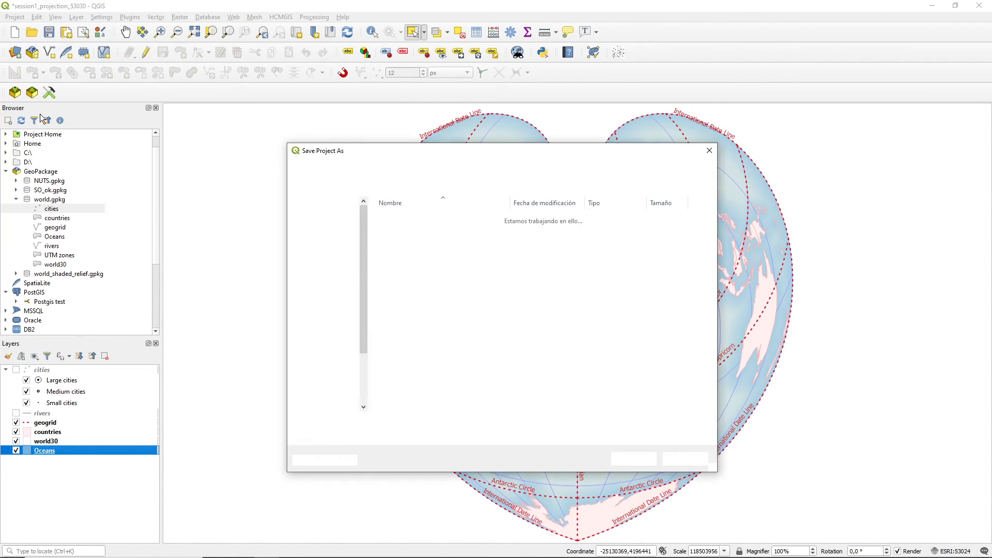
pyautogui.click(414, 423)
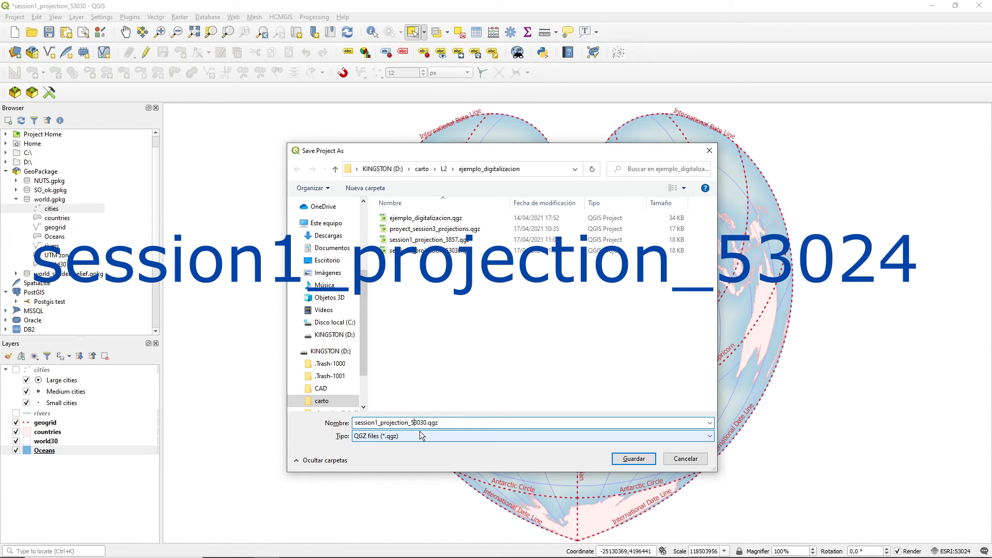
pyautogui.press('Right')
pyautogui.press('Right')
pyautogui.press('Right')
pyautogui.press('BackSpace')
pyautogui.press('BackSpace')
pyautogui.write('24')
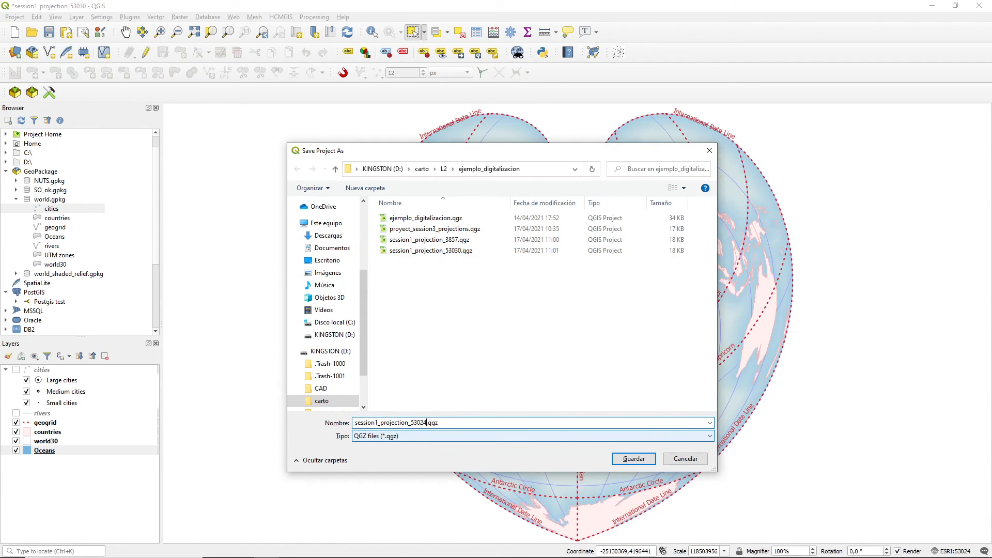
pyautogui.click(639, 460)
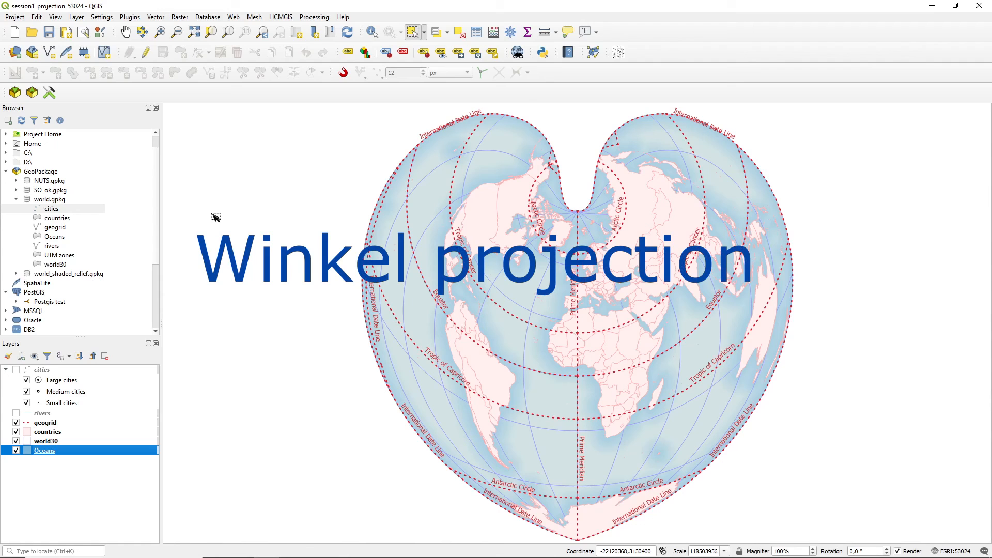
# Filter the coordinate systems by 53018 and set the project's CRS to Sphere_Winkel_I (ESRI:53018)
pyautogui.click(957, 553)
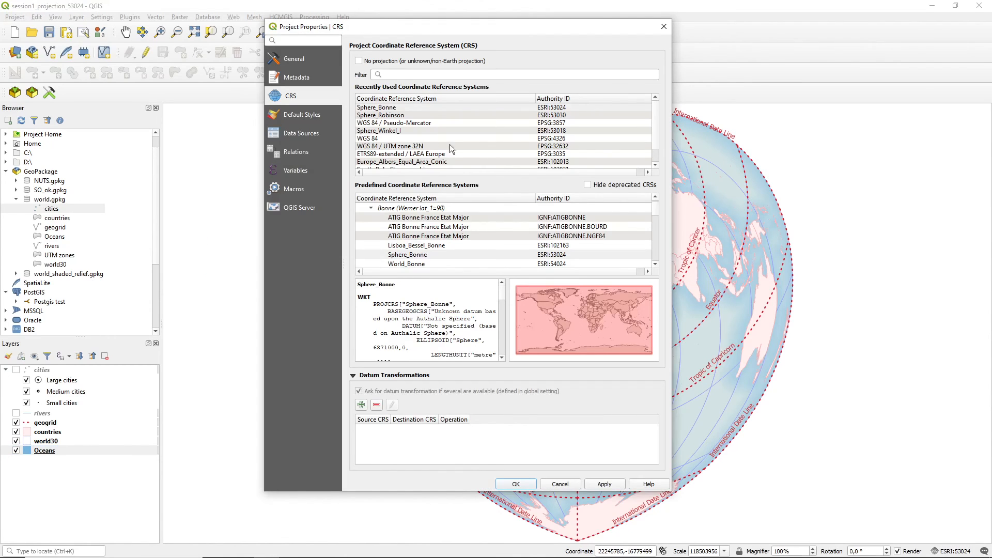
pyautogui.click(403, 75)
pyautogui.write('53018')
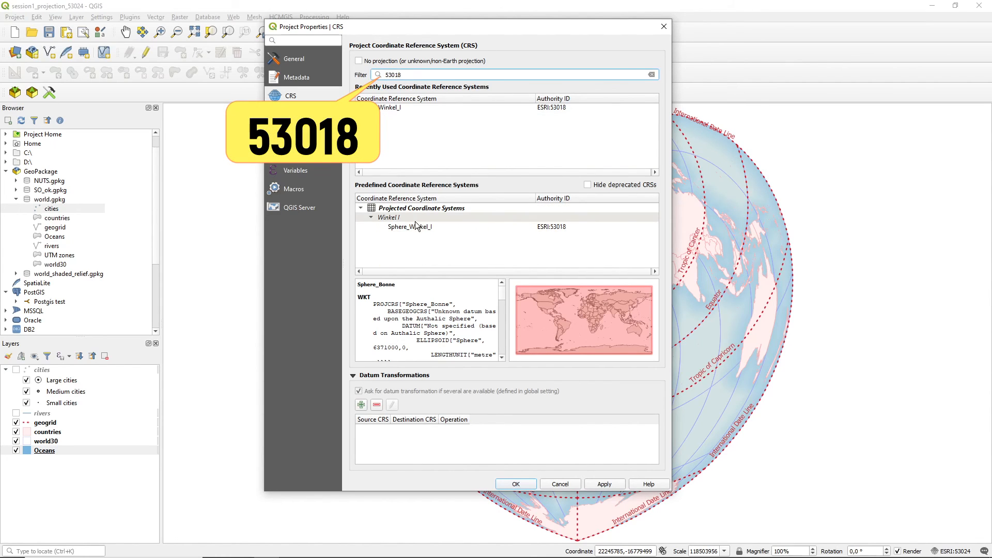
pyautogui.click(416, 226)
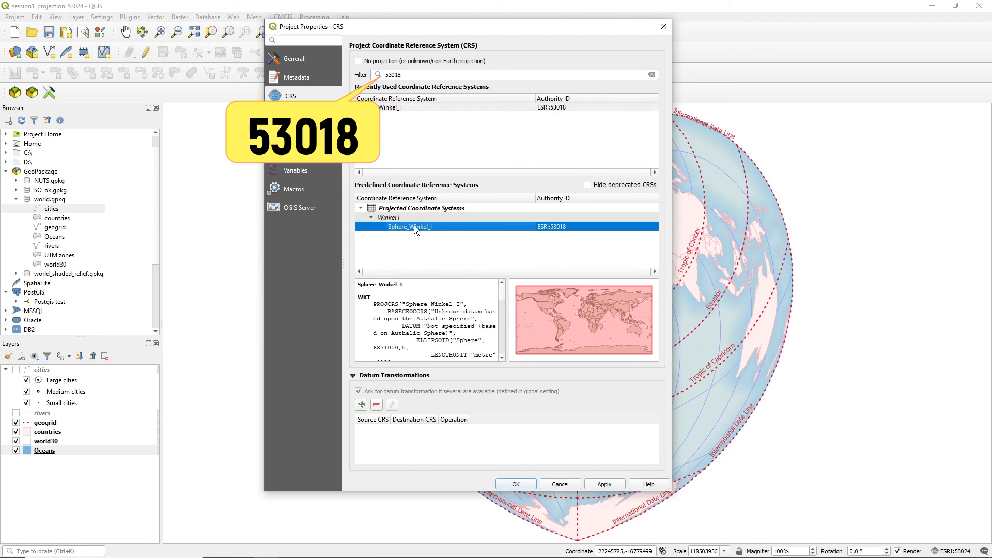
pyautogui.click(613, 486)
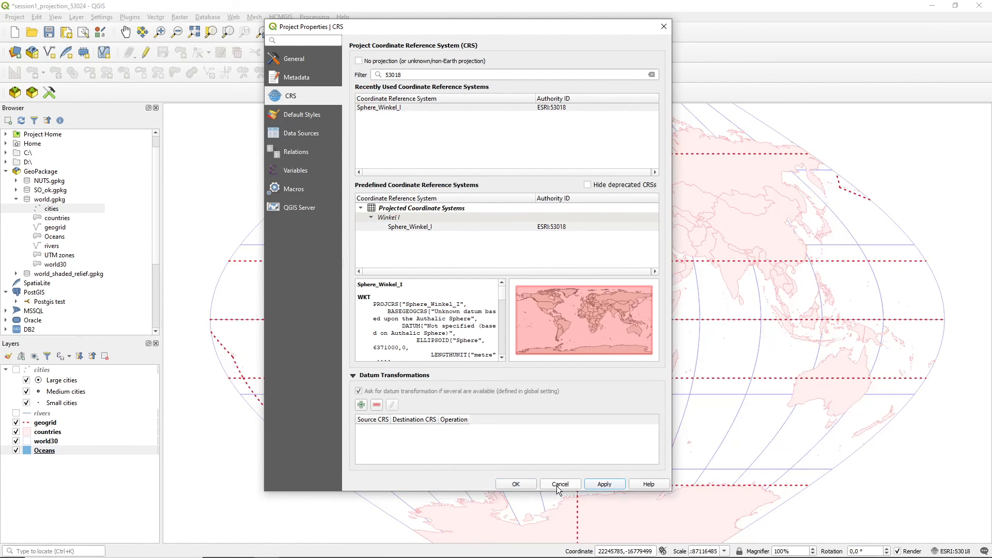
pyautogui.click(516, 485)
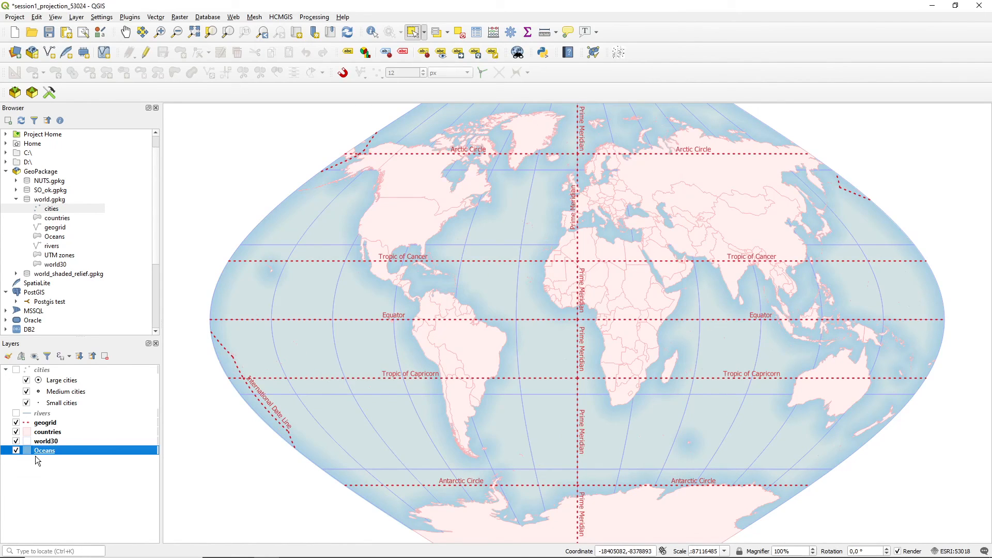
# Save a copy of the Winkel project under the name session1_projection_53018.qgz in the same folder
pyautogui.click(15, 17)
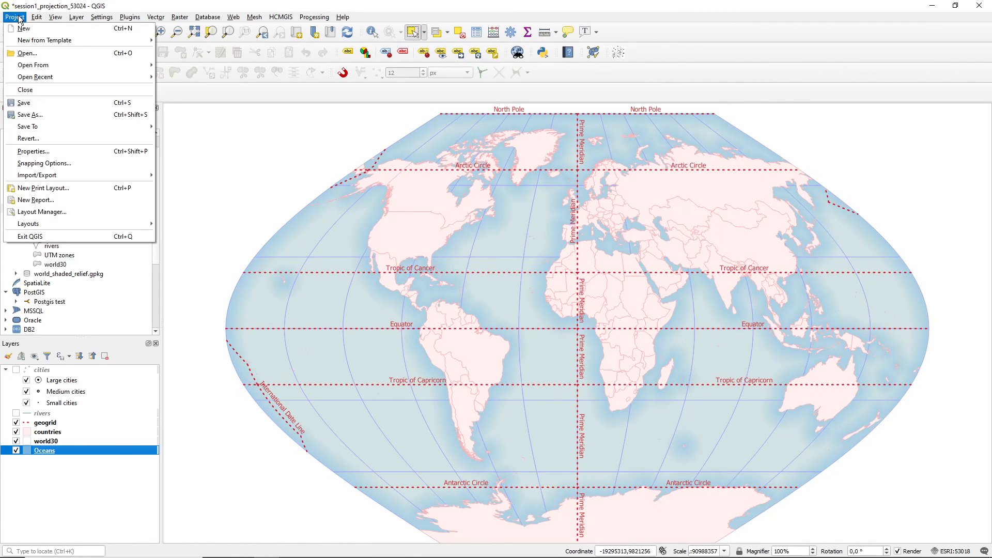
pyautogui.click(38, 116)
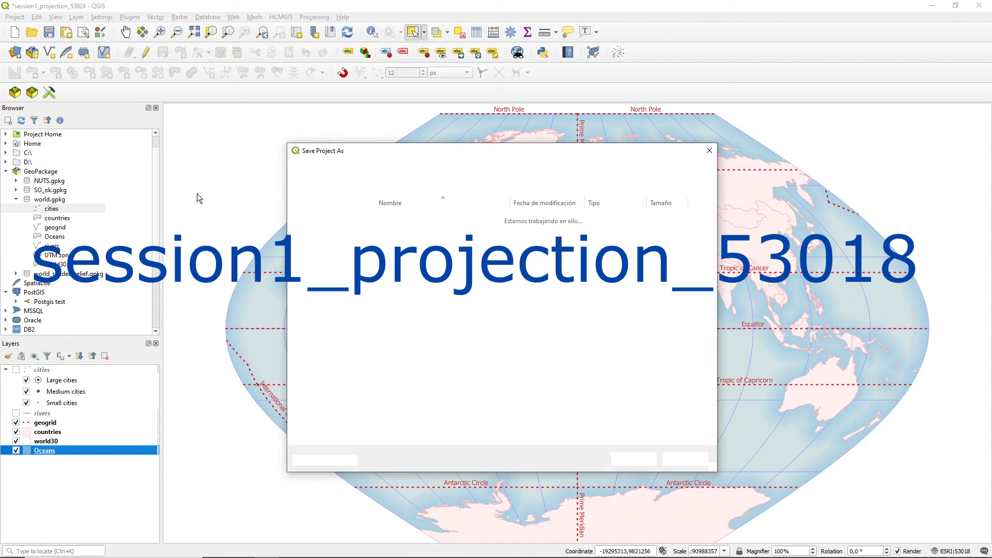
pyautogui.click(419, 423)
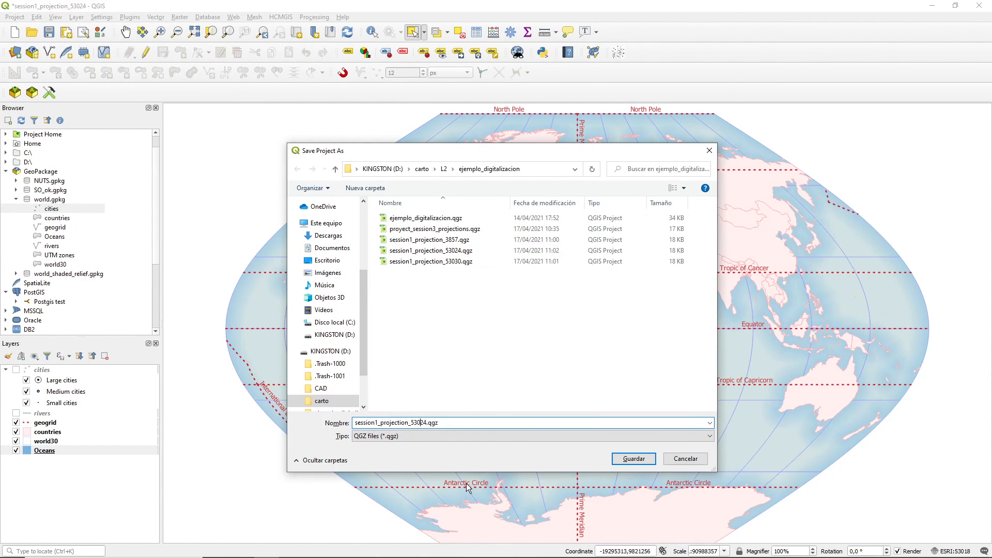
pyautogui.write('18')
pyautogui.press('Delete')
pyautogui.press('Delete')
pyautogui.click(635, 458)
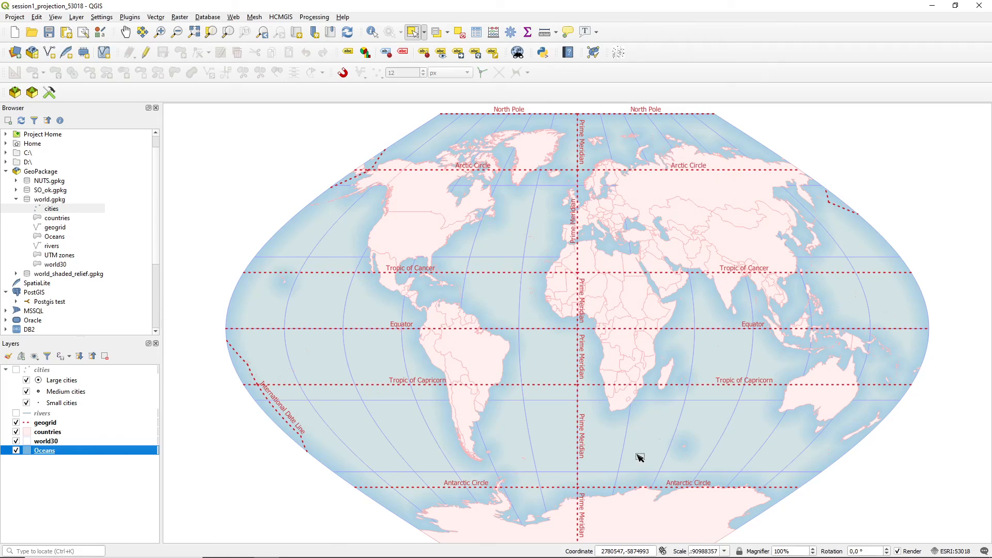